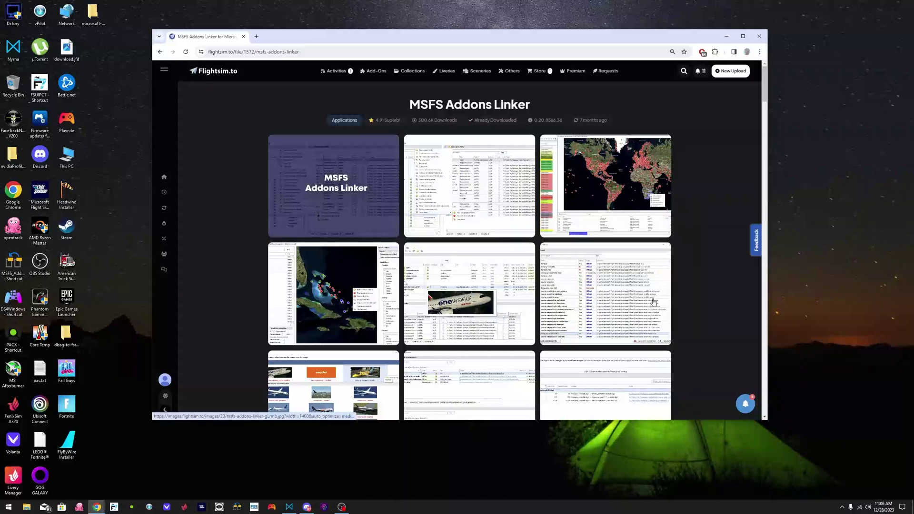
scroll(657, 300, "down", 1)
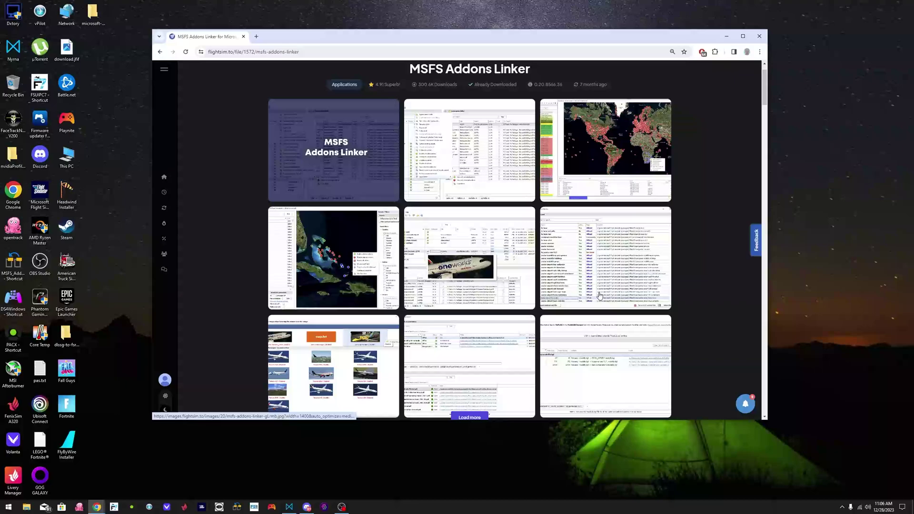
scroll(600, 295, "down", 3)
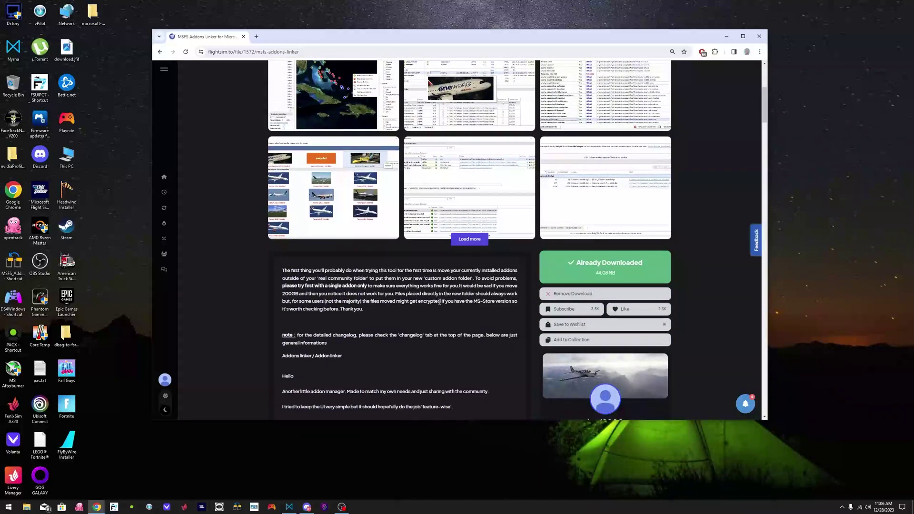
scroll(439, 301, "down", 2)
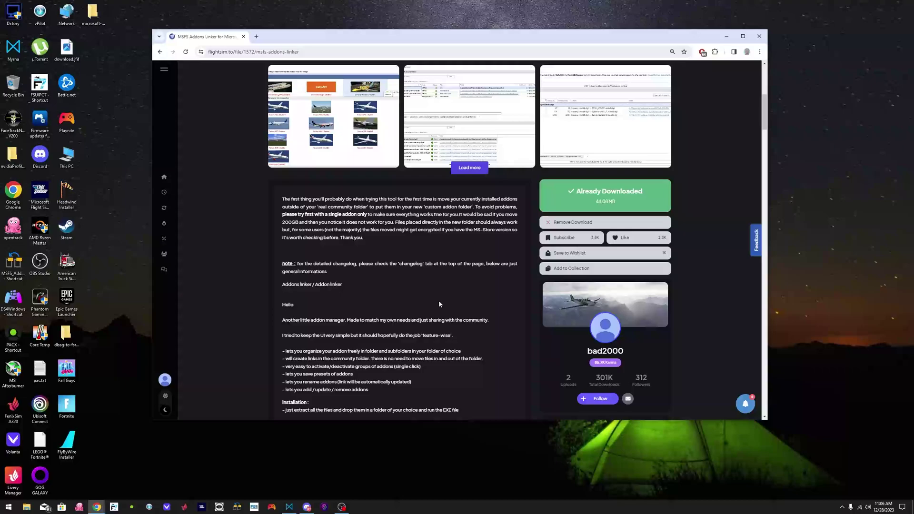
scroll(456, 293, "up", 1)
scroll(456, 296, "up", 3)
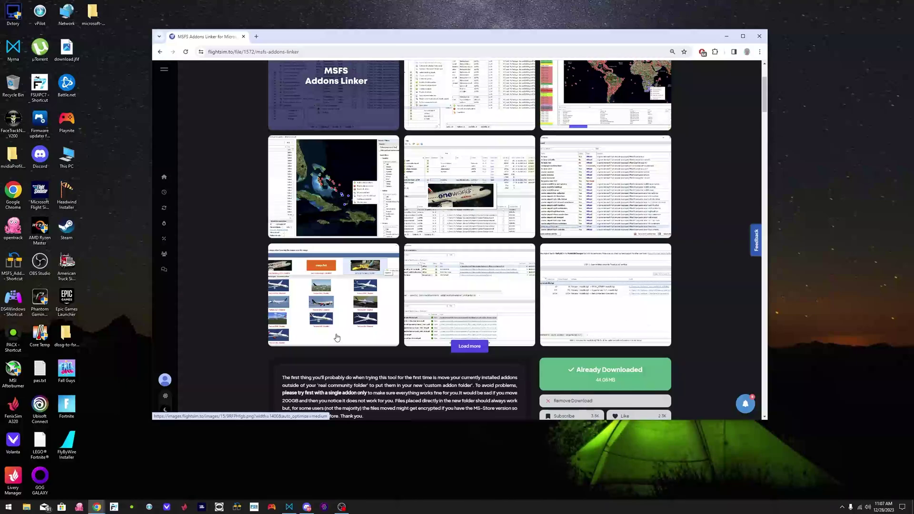
scroll(285, 214, "up", 3)
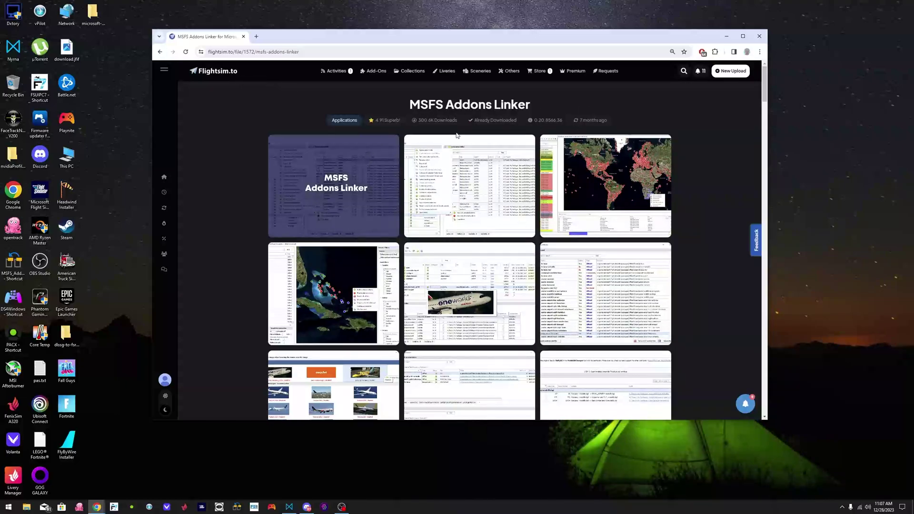
scroll(287, 325, "down", 3)
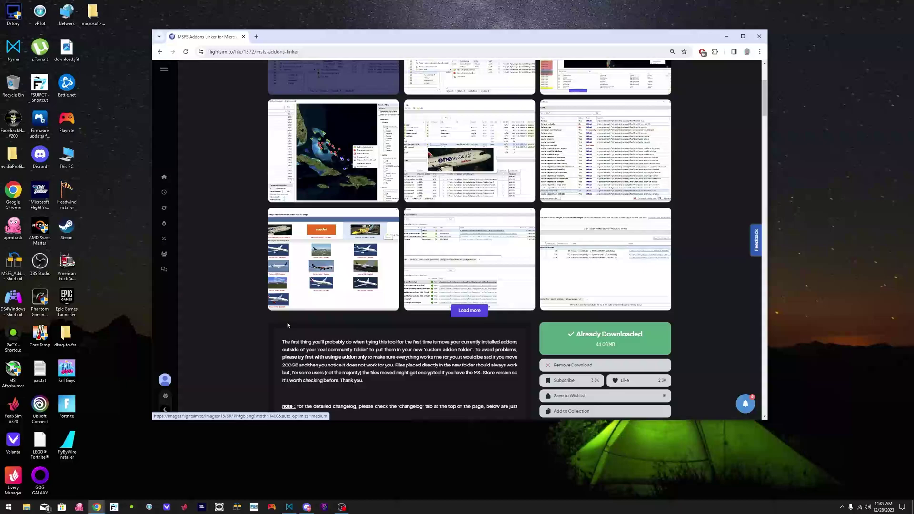
left_click(242, 509)
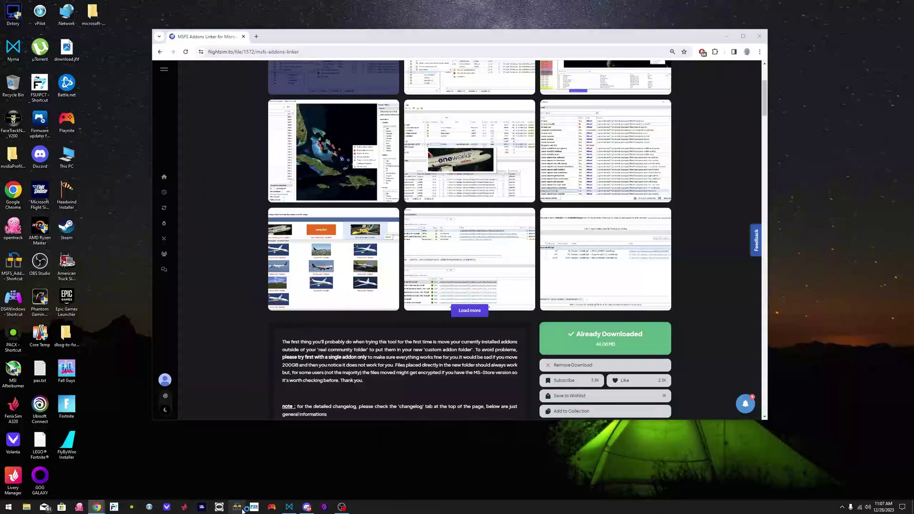
Minimise Chrome and bring MSFS Addons Linker, listing 1394 Community addons, to the front
left_click(727, 37)
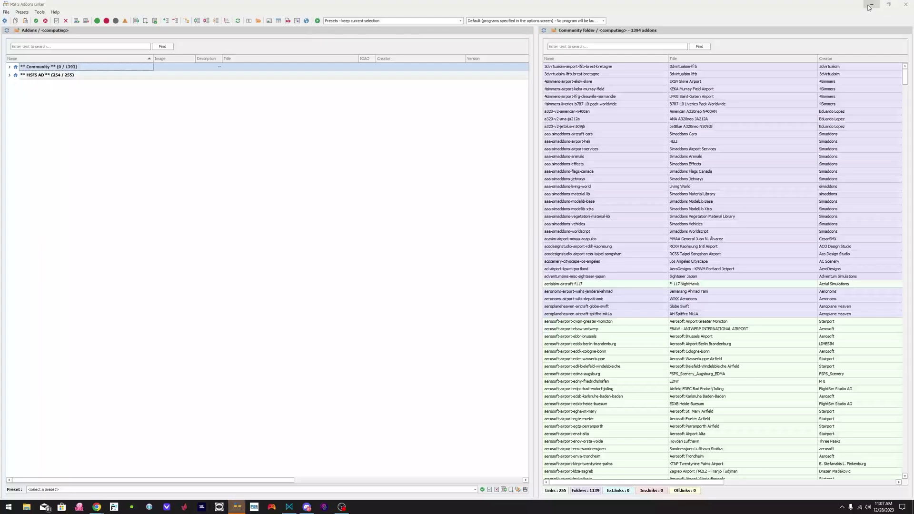
left_click(887, 4)
left_click(563, 125)
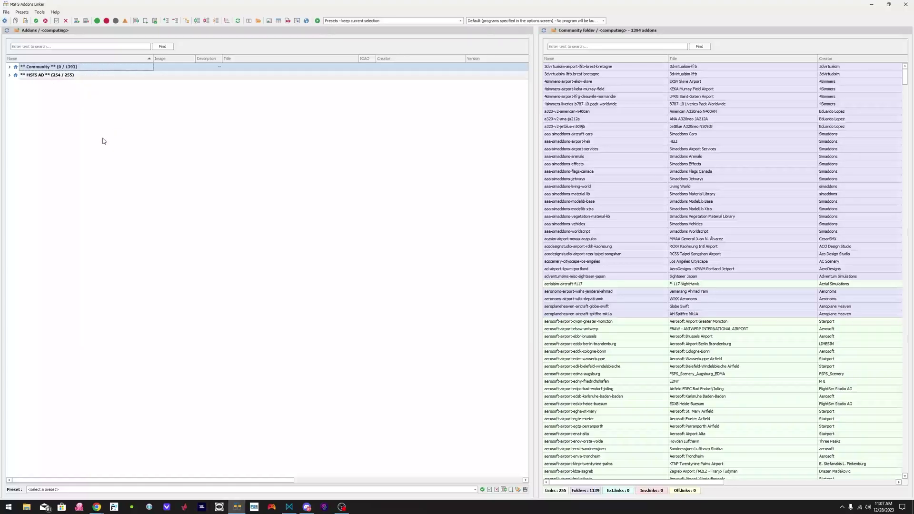
left_click(39, 12)
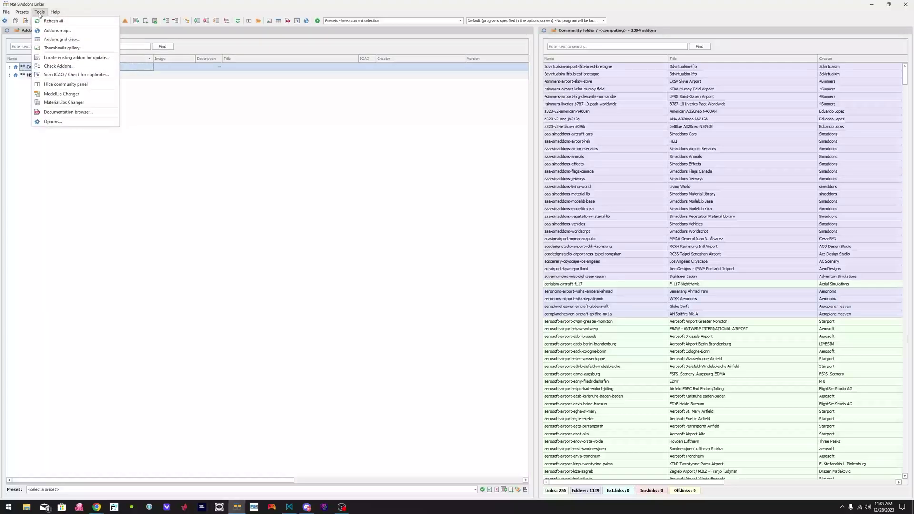
Check that the Options list MSFS AD and Community as addon folders, then confirm with Ok
left_click(50, 121)
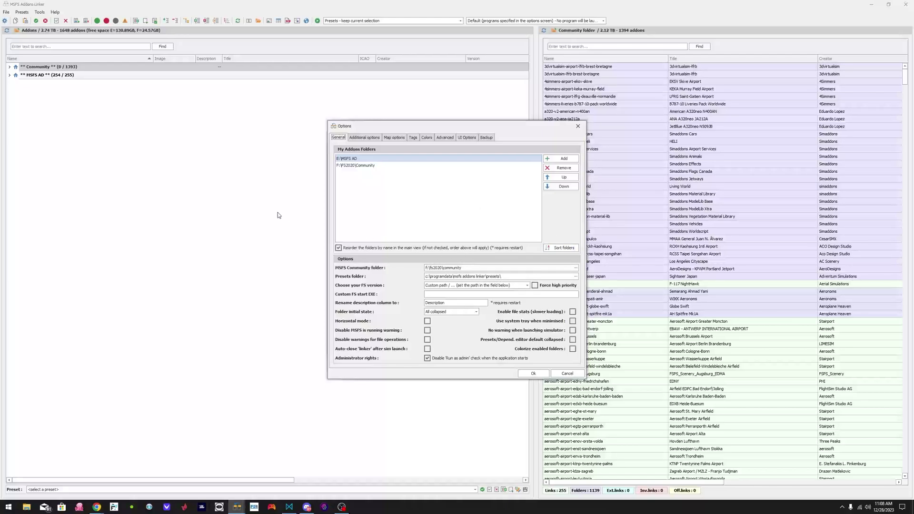
left_click(533, 373)
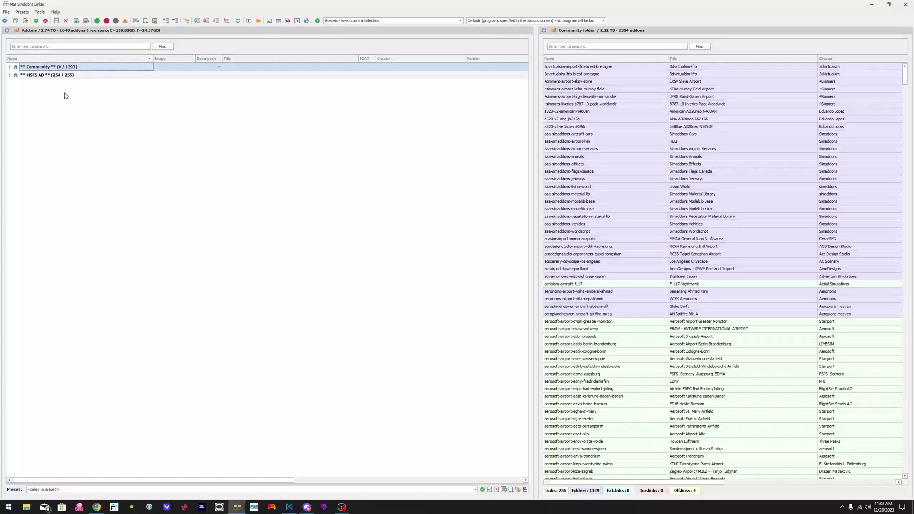
Select MSFS AD together with Community and launch the ModelLib Changer
left_click(76, 75, "shift")
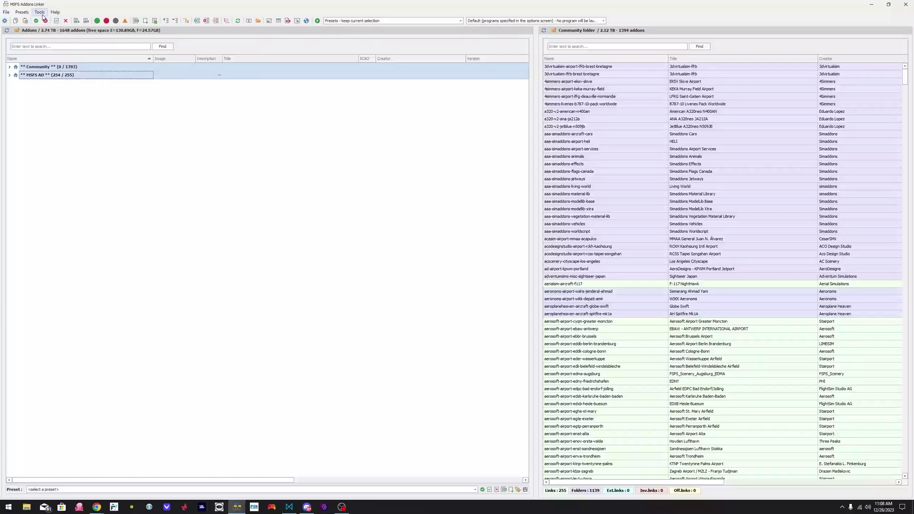
left_click(40, 12)
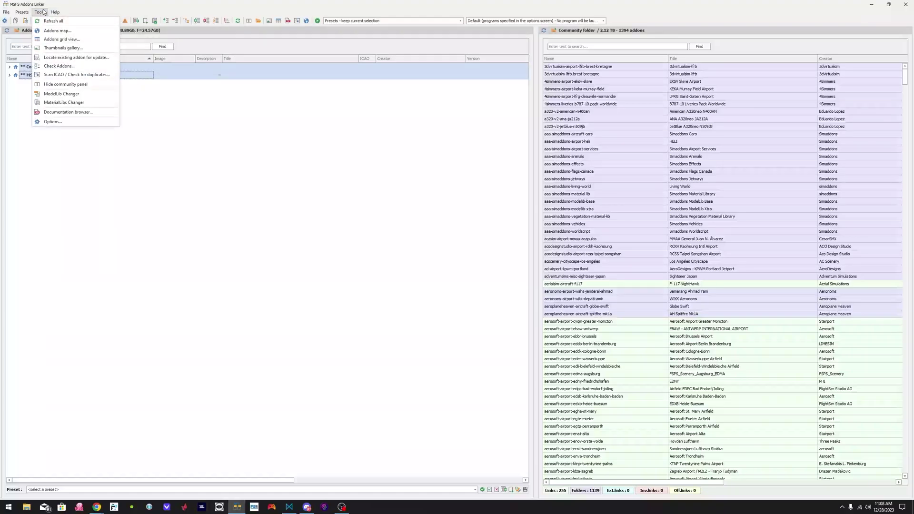
left_click(86, 94)
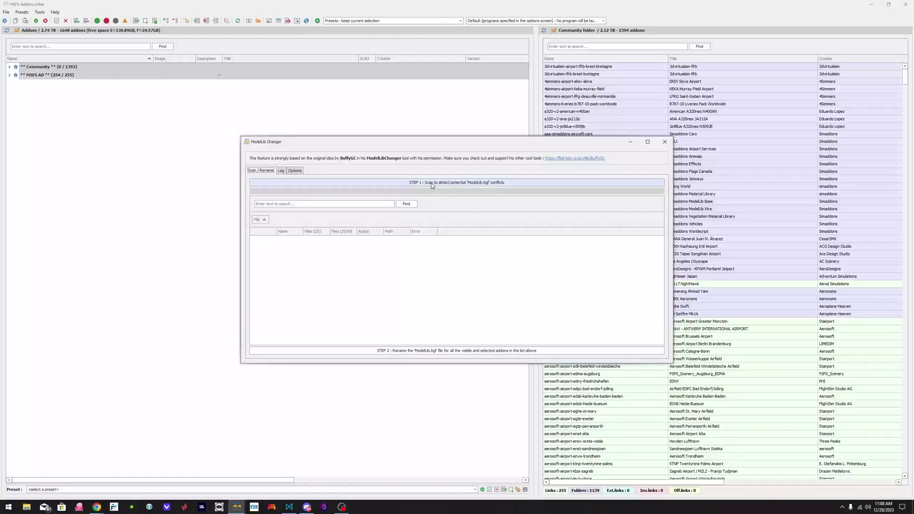
Scan both folders for potential modelLib.bgl conflicts and review the results list
left_click(463, 182)
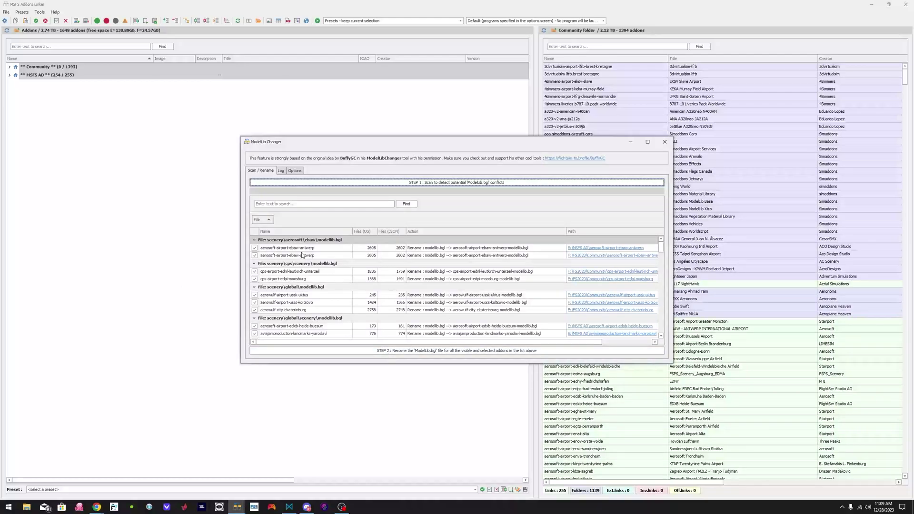
scroll(363, 278, "down", 10)
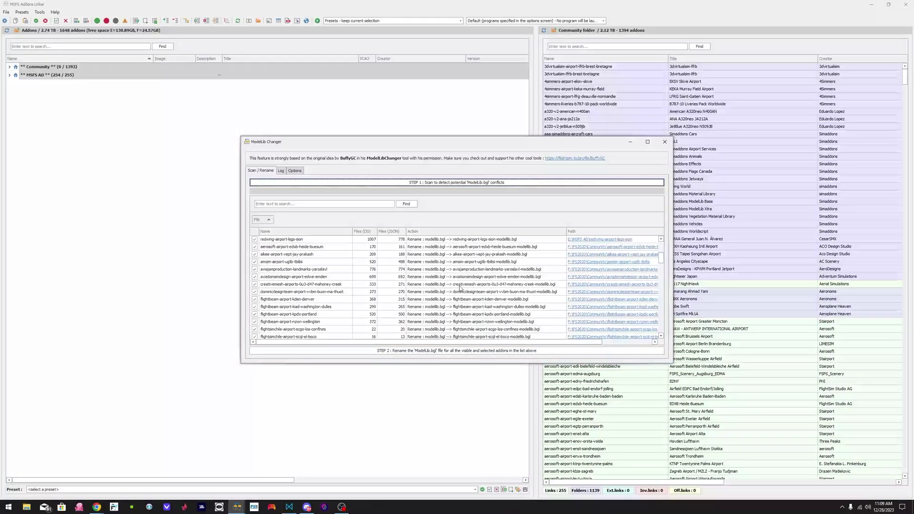
scroll(502, 299, "down", 4)
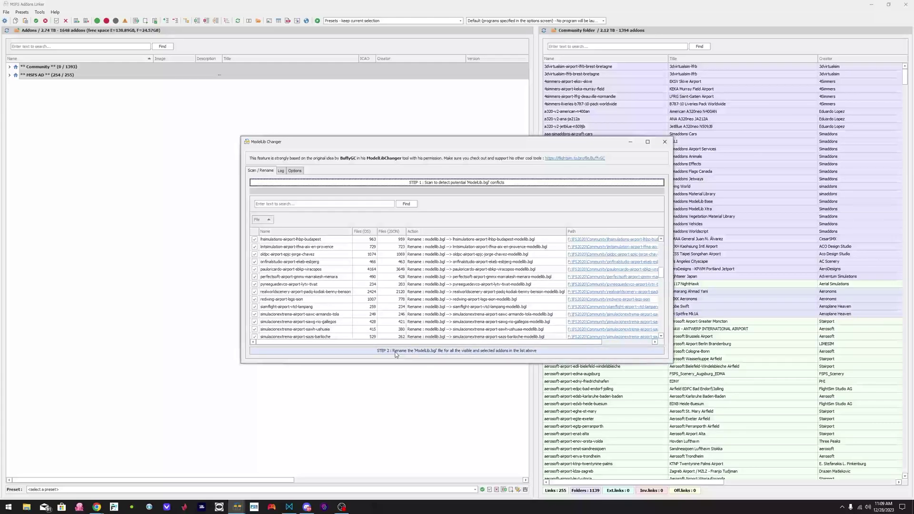
Rename the seven conflicting ModelLib.bgl files and close the ModelLib Changer
left_click(465, 354)
left_click(443, 267)
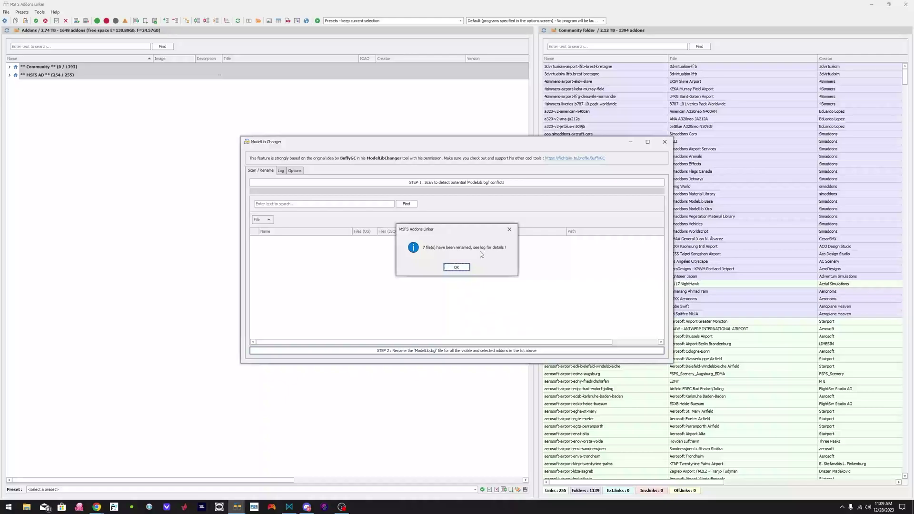
left_click(456, 267)
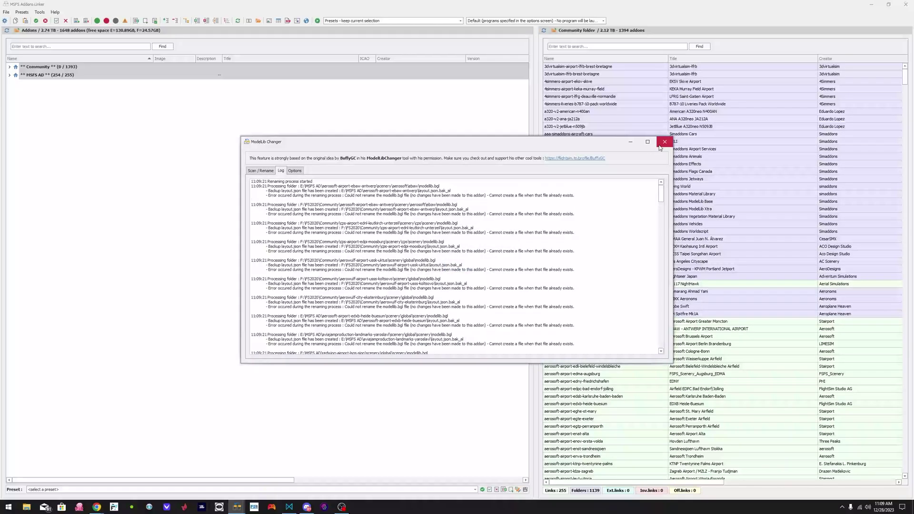
left_click(665, 141)
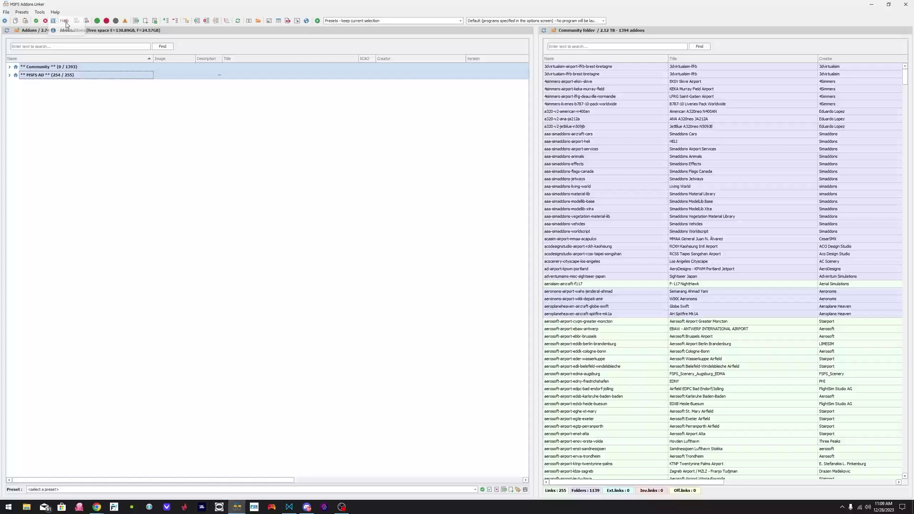
Run the MaterialLibs Changer scan and review the conflicting MaterialLibs folders
left_click(40, 12)
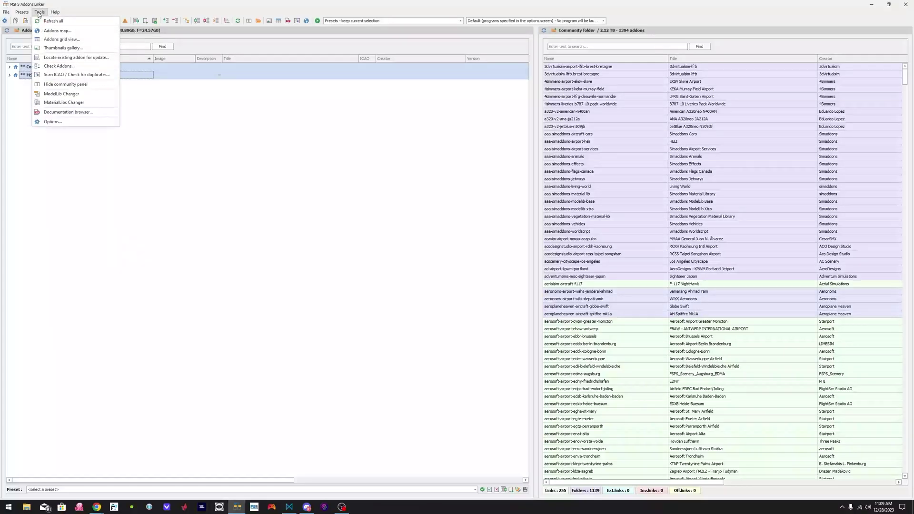
left_click(65, 102)
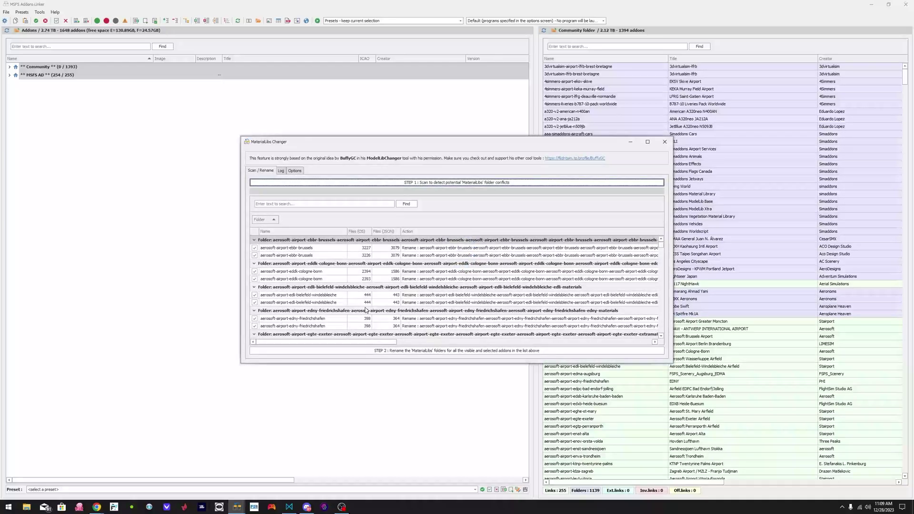
scroll(468, 293, "down", 1)
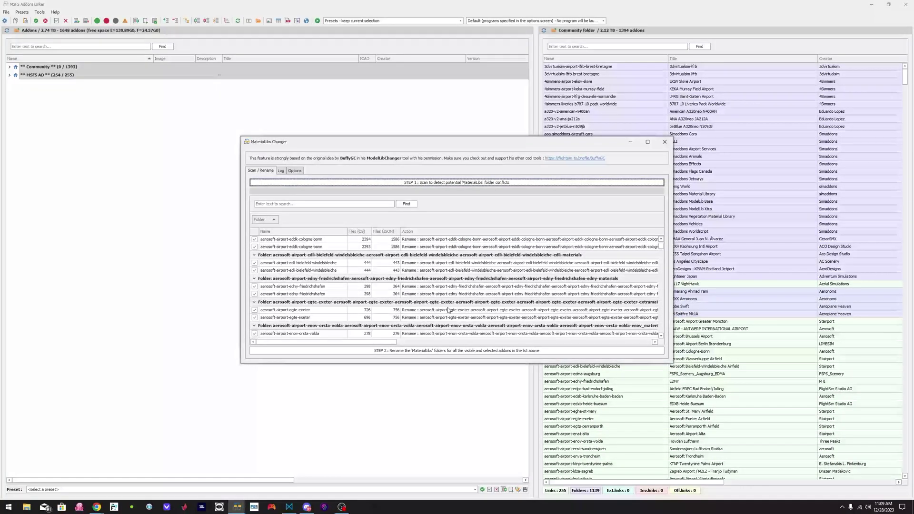
Rename the 10 conflicting MaterialLibs folders and close the MaterialLibs Changer
left_click(462, 353)
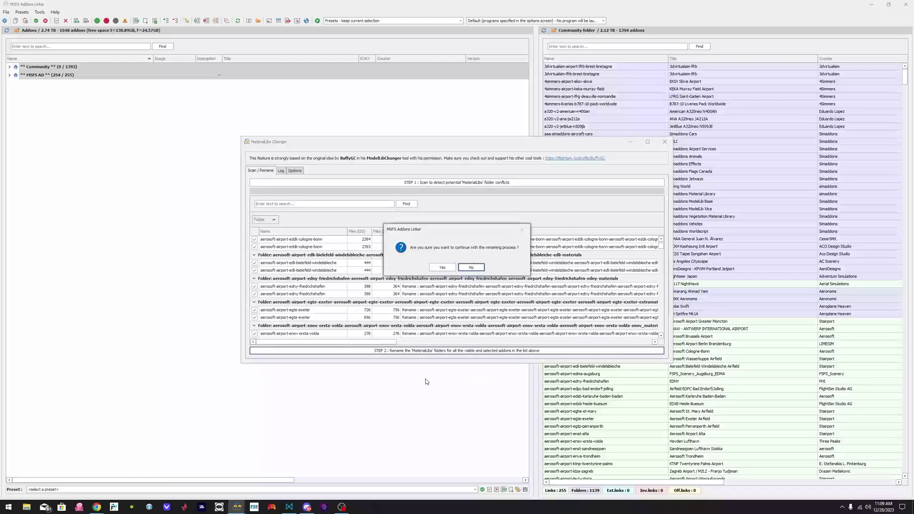
left_click(442, 267)
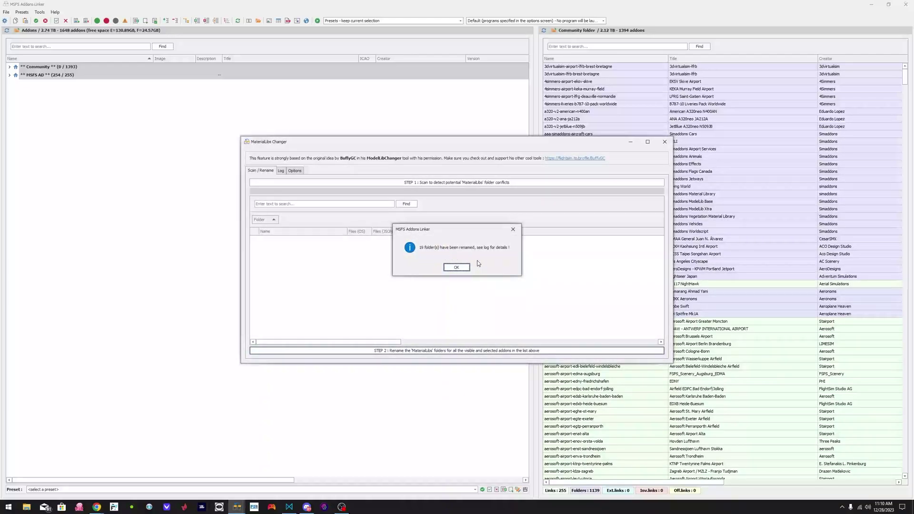
left_click(445, 267)
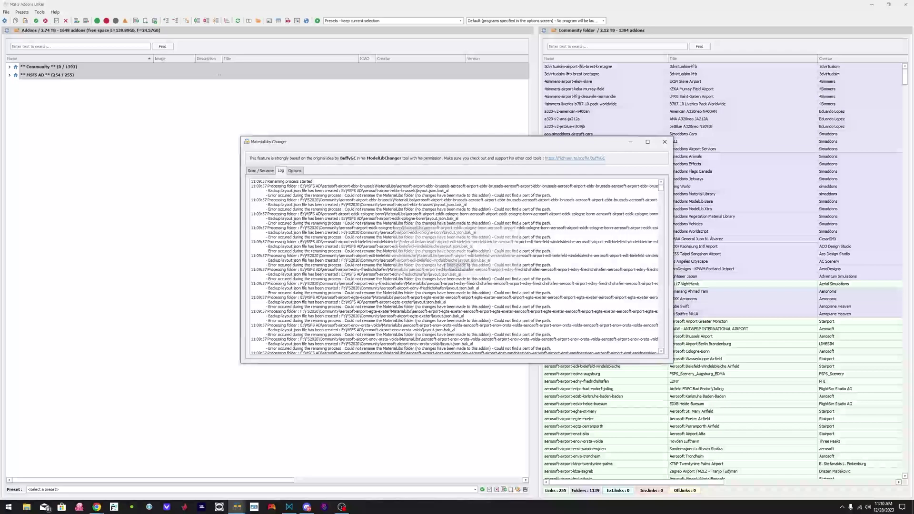
left_click(665, 141)
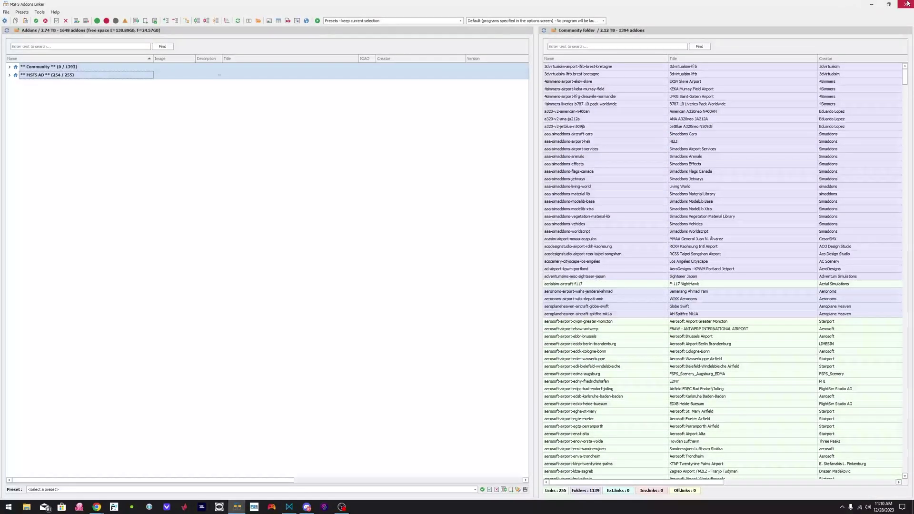
Restore the MSFS Addons Linker window to a smaller size and close the program
left_click_drag(714, 5, 572, 113)
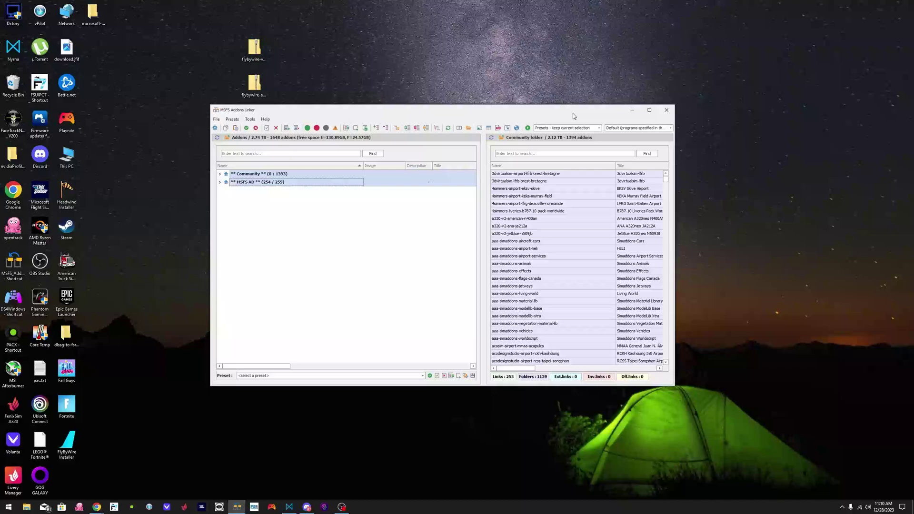
left_click(666, 111)
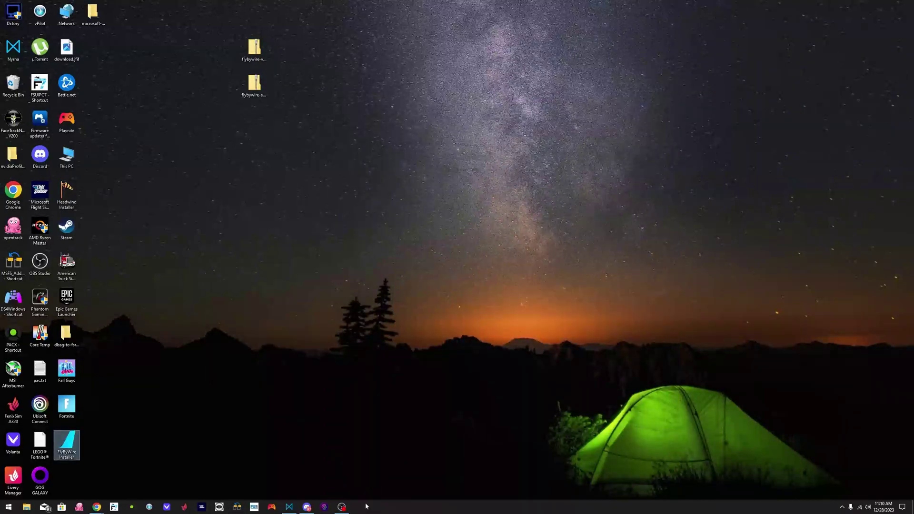
mouse_move(348, 508)
left_click(27, 506)
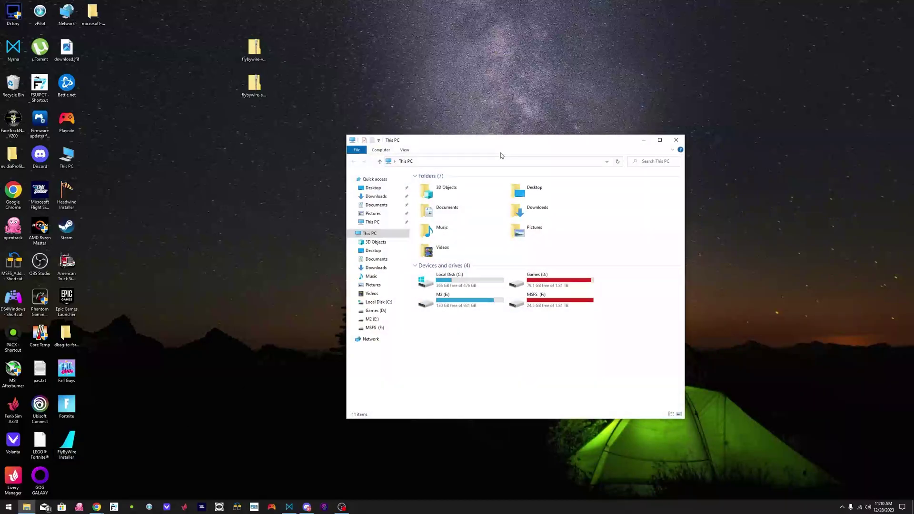
left_click(658, 140)
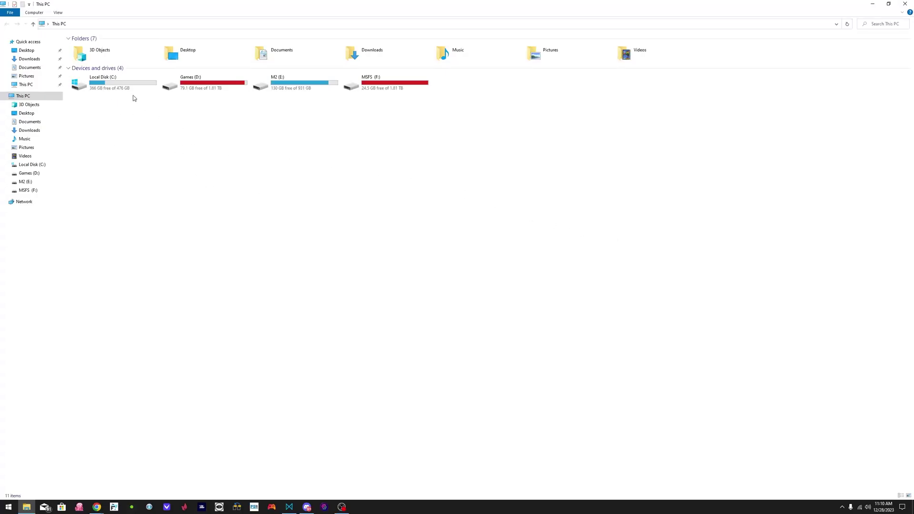
left_click(388, 89)
double_click(388, 89)
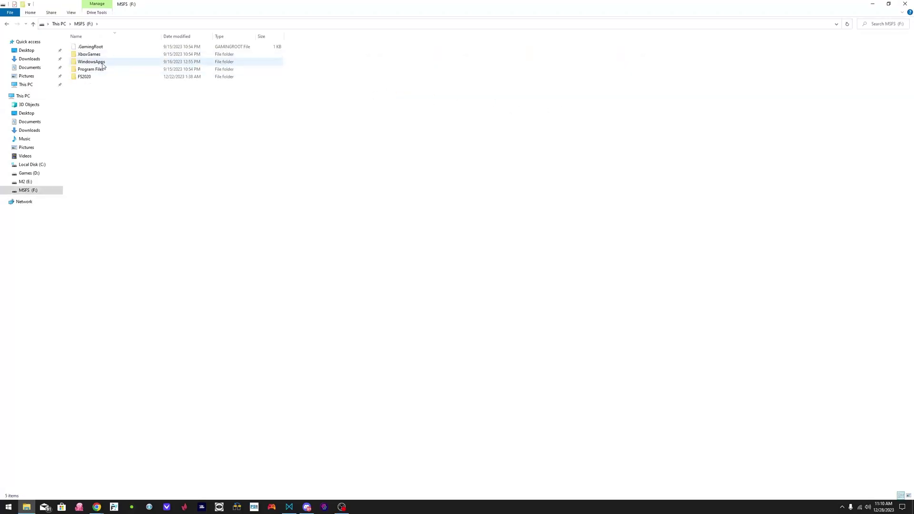
left_click(102, 77)
double_click(102, 78)
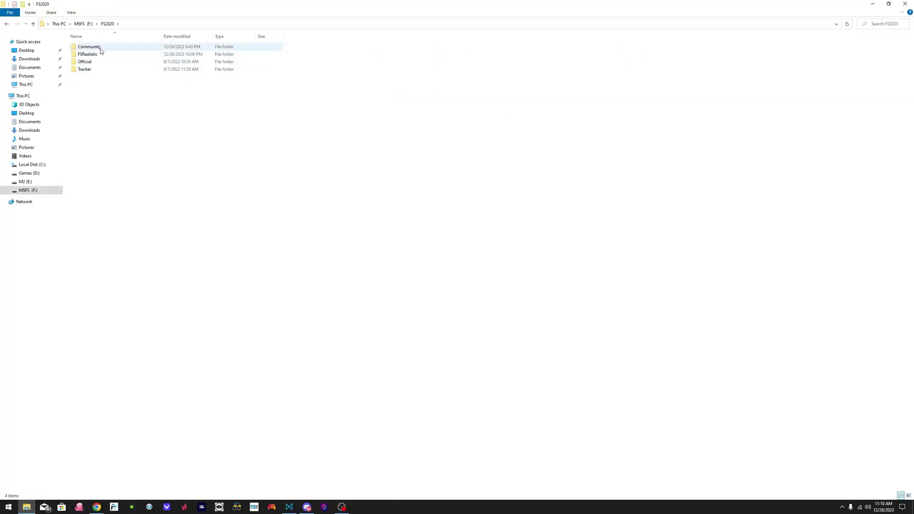
left_click(905, 5)
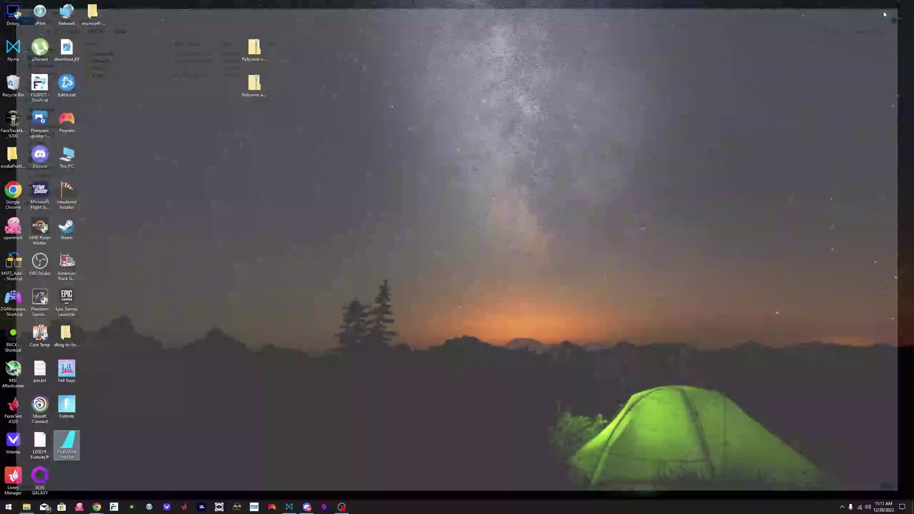